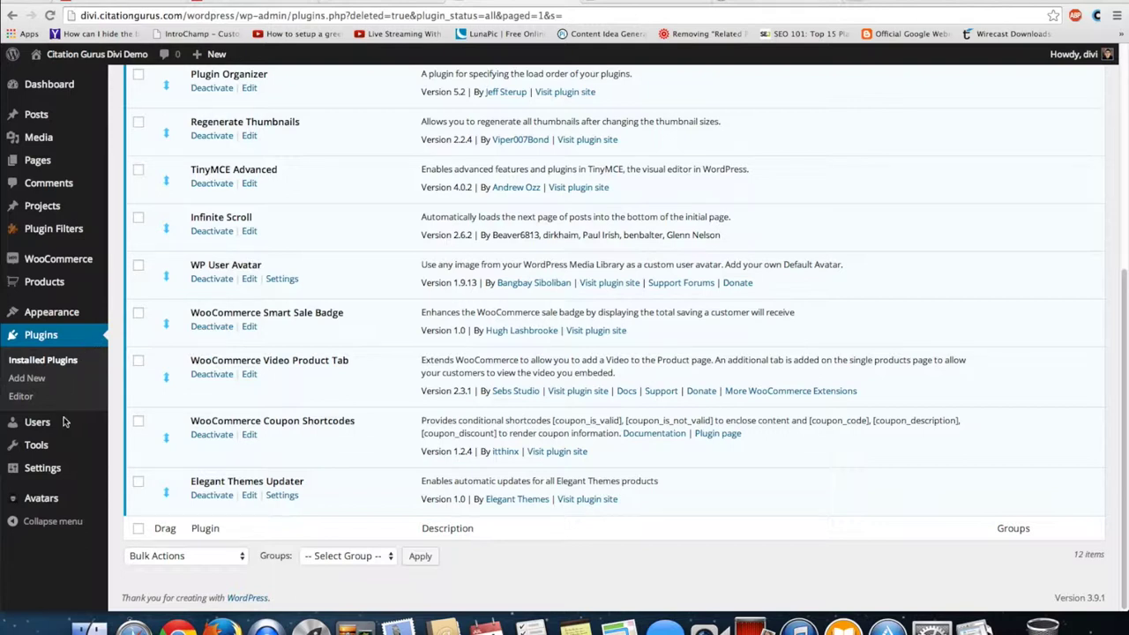
Step: Search the plugin directory for 'wp theater' and install WP Theater 1.1.5
scroll(326, 307, up, 5)
click(204, 88)
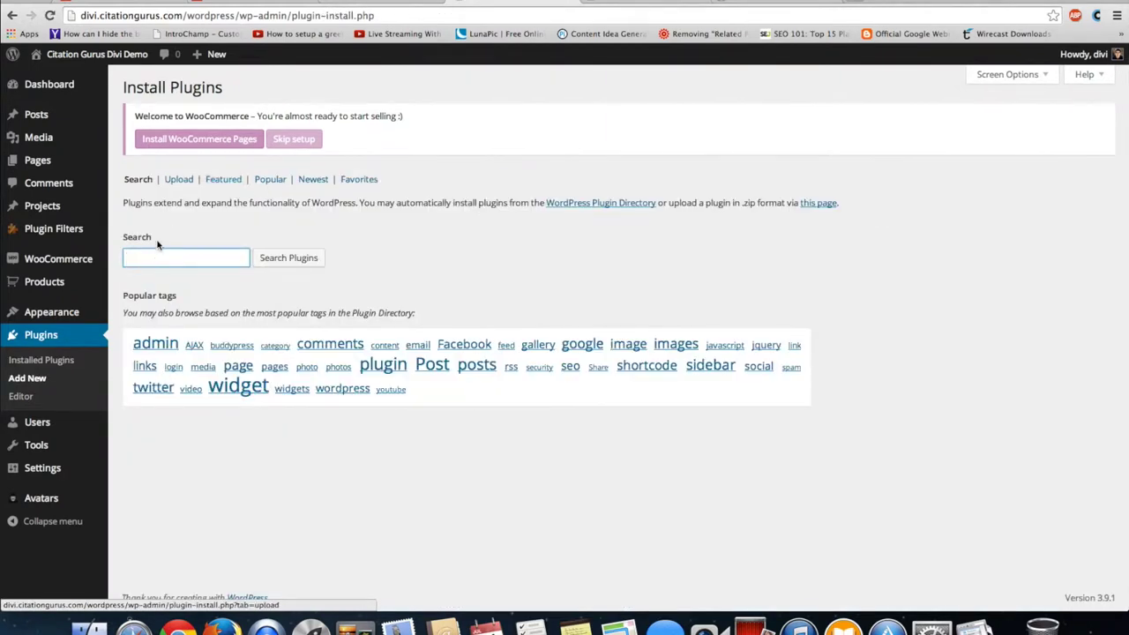
text(wp)
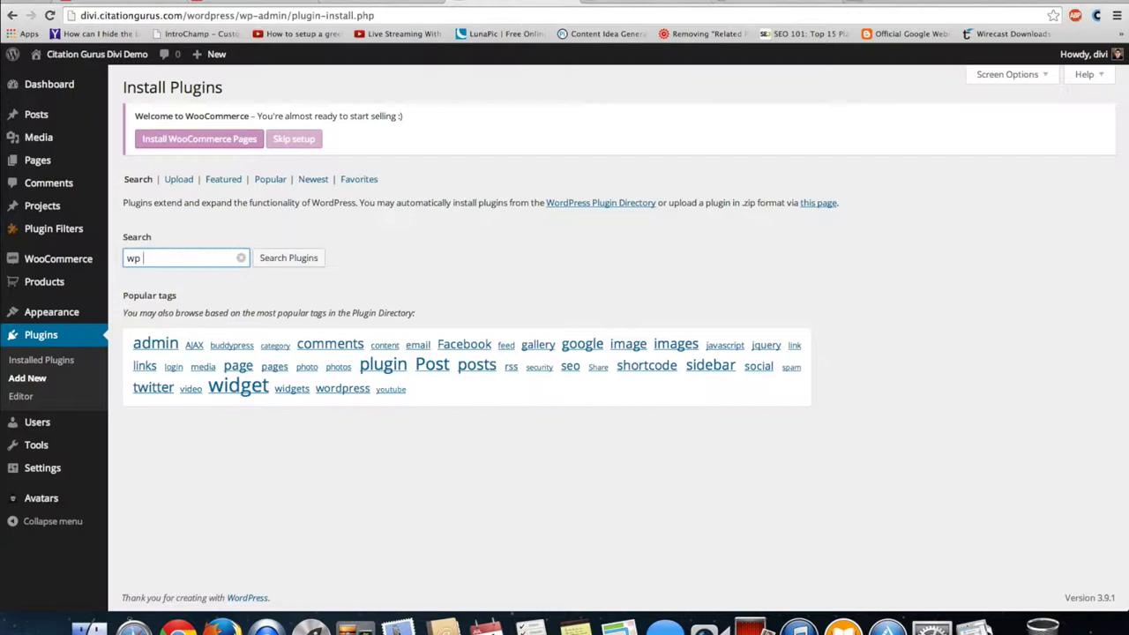
text(r)
key(Return)
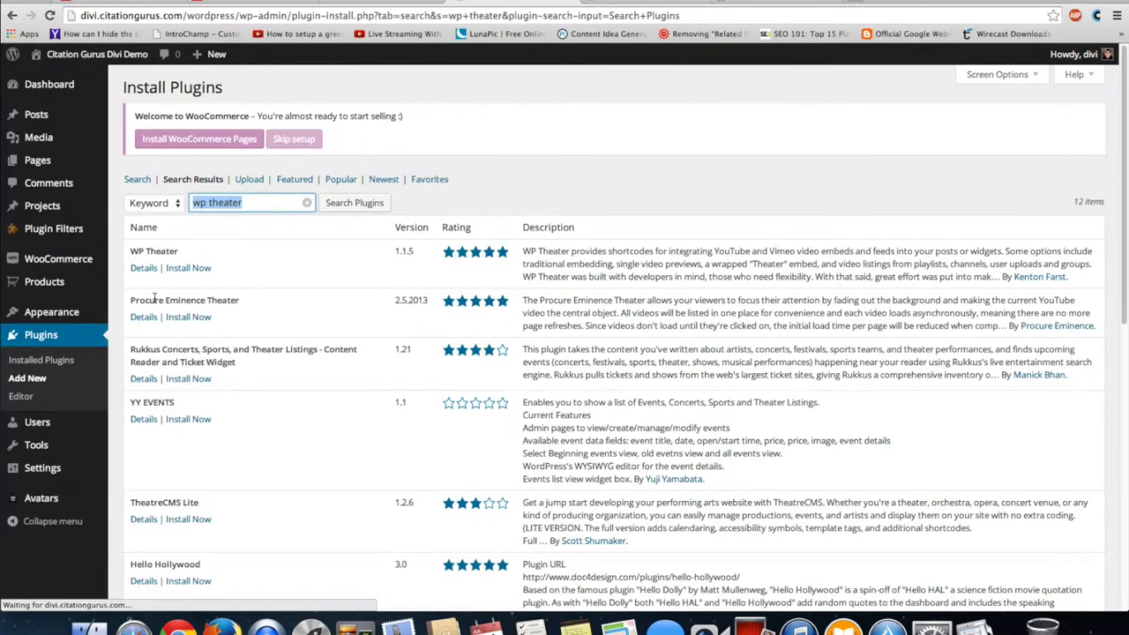
click(196, 269)
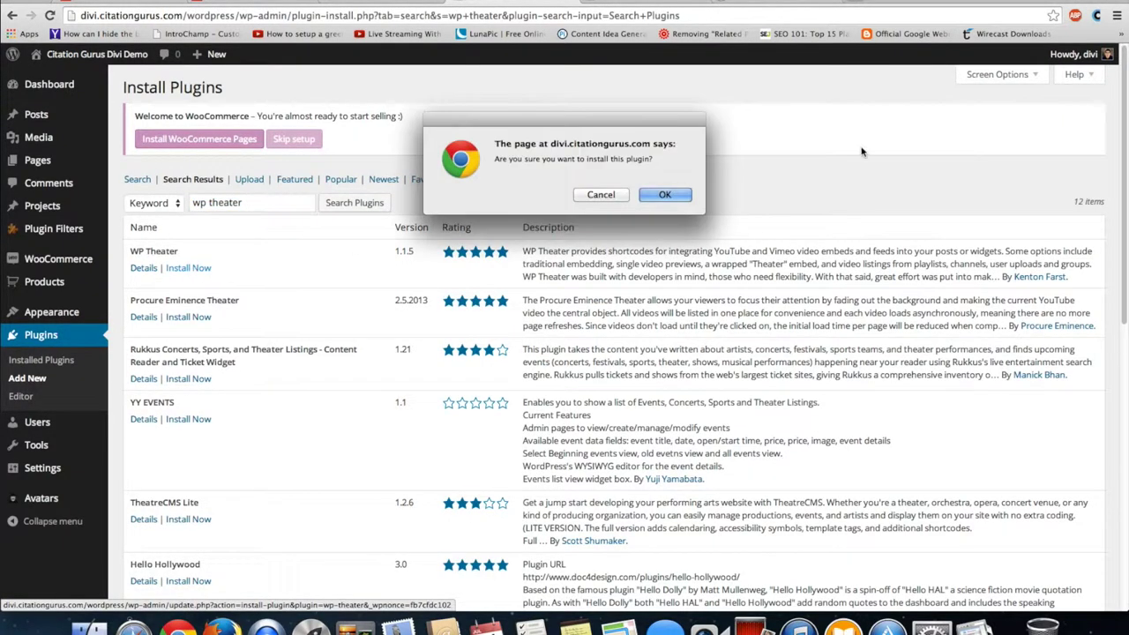
click(667, 195)
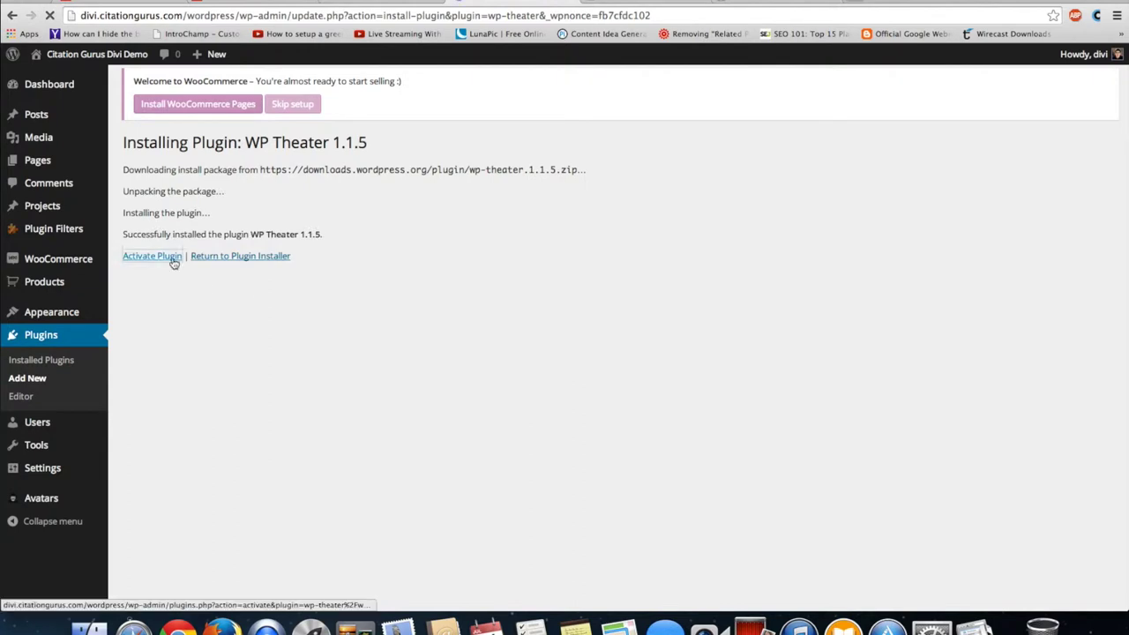
Step: Activate the WP Theater plugin from the installation result page
click(174, 262)
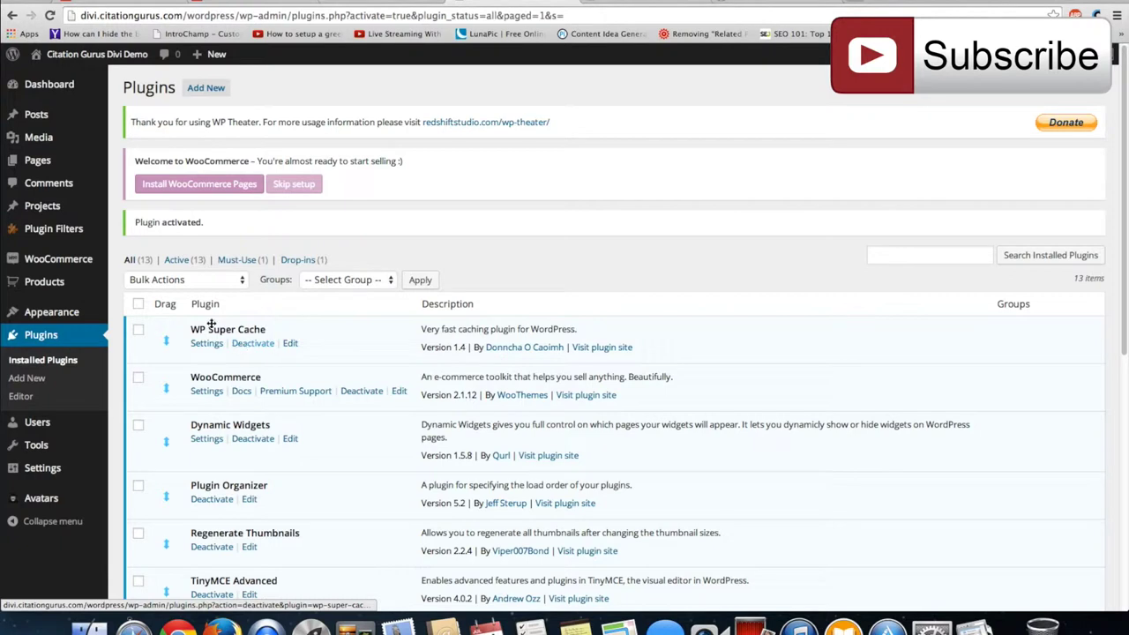
Step: Open the '(no title) - Draft' page from All Pages in the editor
mouse_move(37, 159)
click(51, 165)
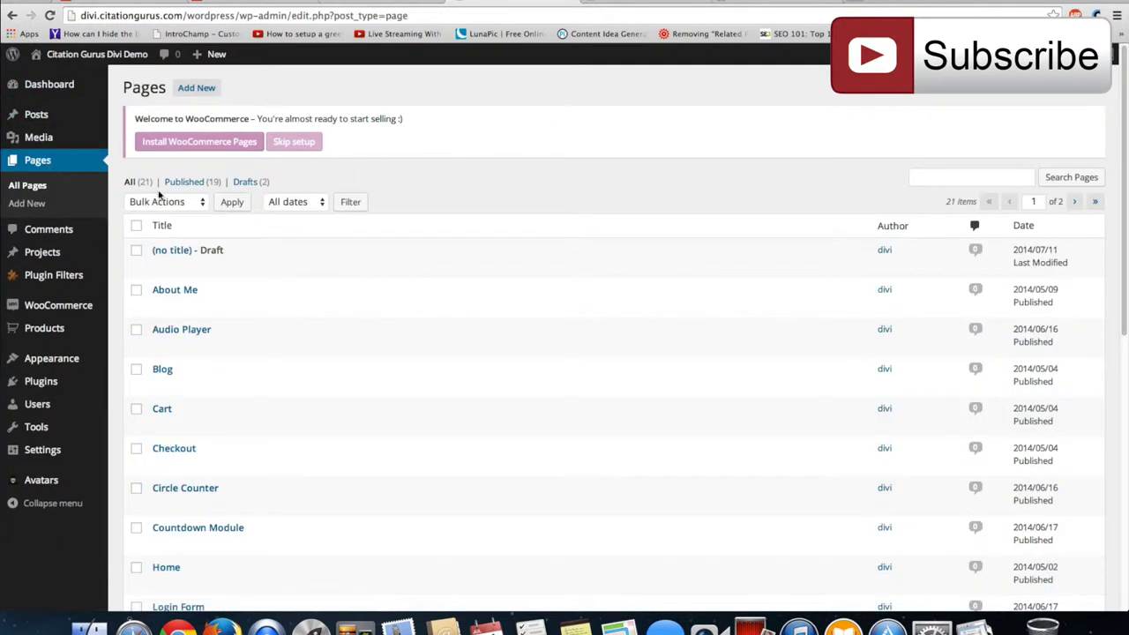
click(174, 252)
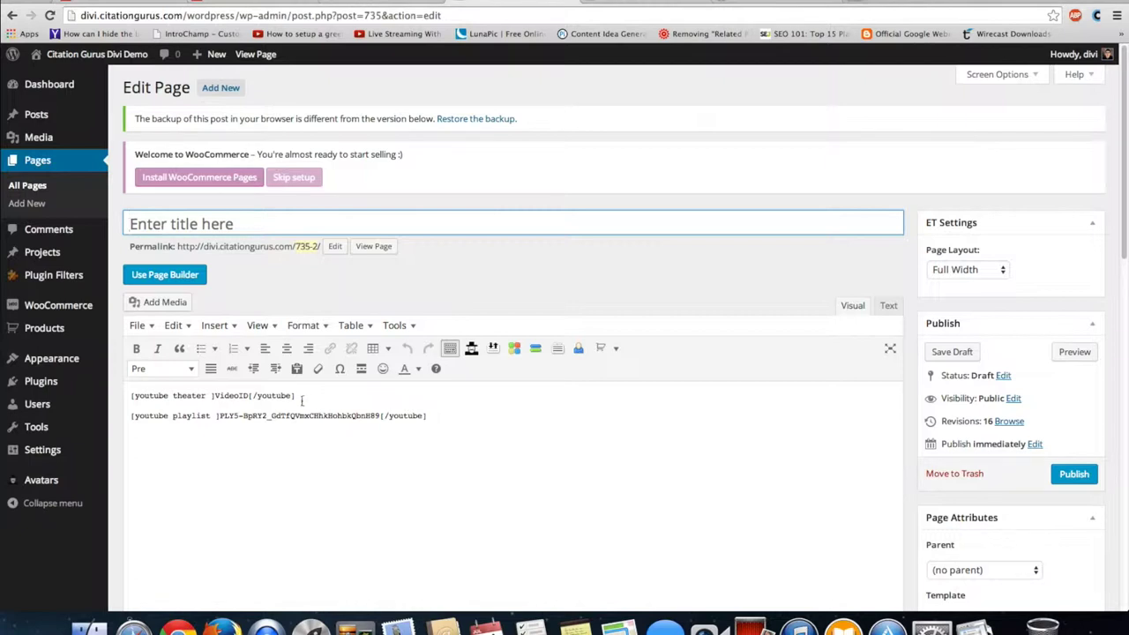
Step: Delete the [youtube theater] line and its blank line, then preview the playlist-only draft
drag(299, 397, 118, 397)
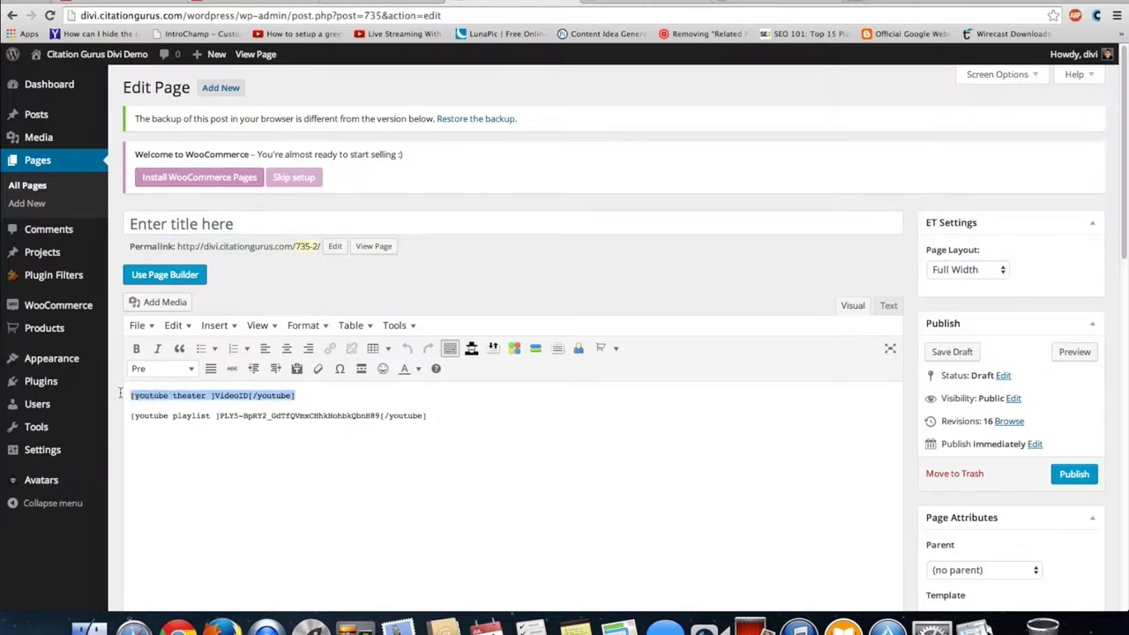
key(Delete)
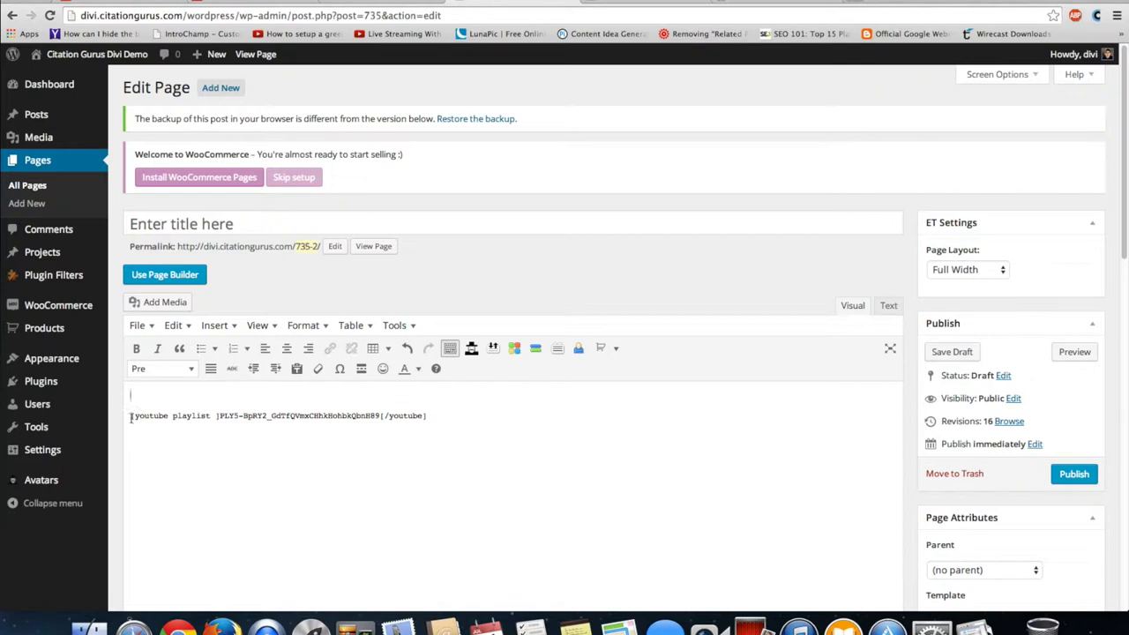
key(BackSpace)
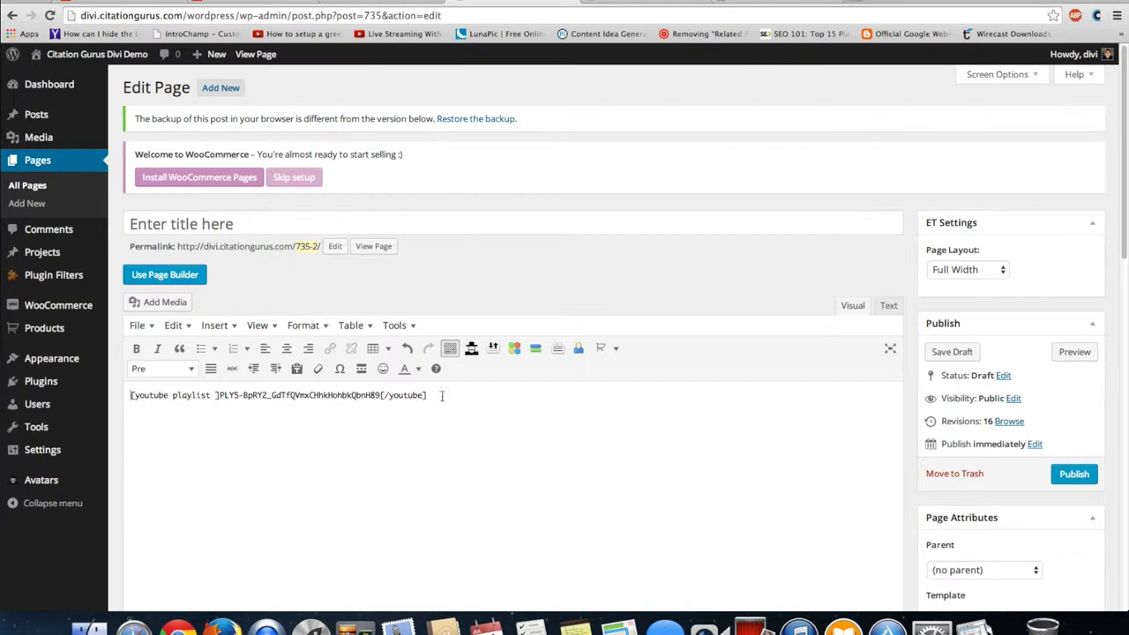
click(1076, 353)
click(625, 3)
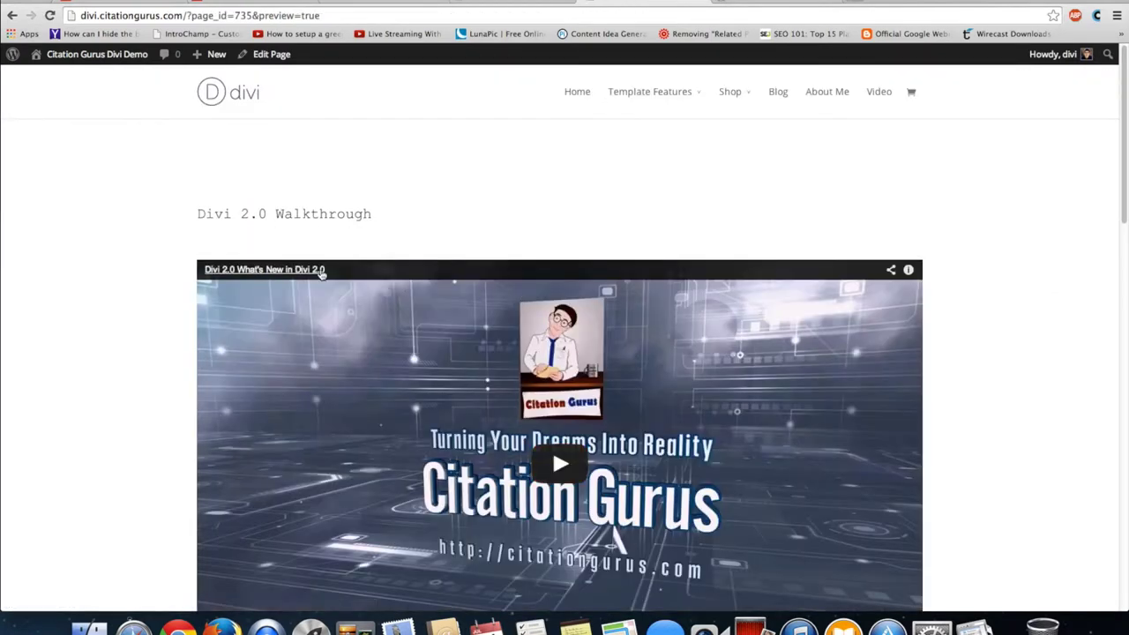
scroll(158, 223, down, 1)
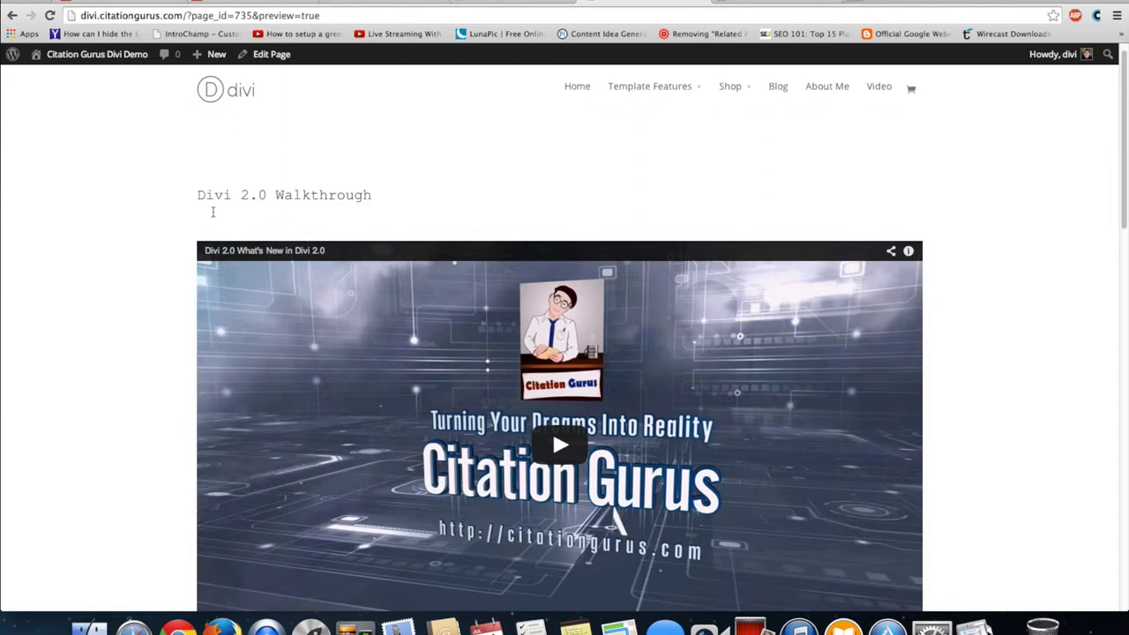
scroll(182, 236, down, 5)
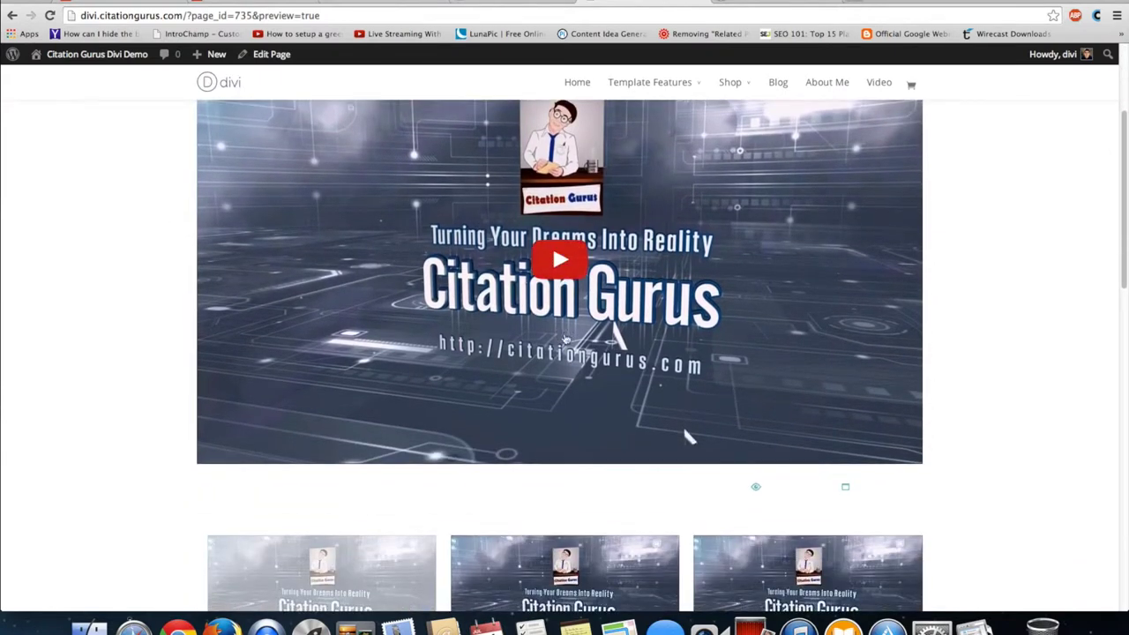
scroll(529, 305, down, 6)
scroll(539, 294, down, 2)
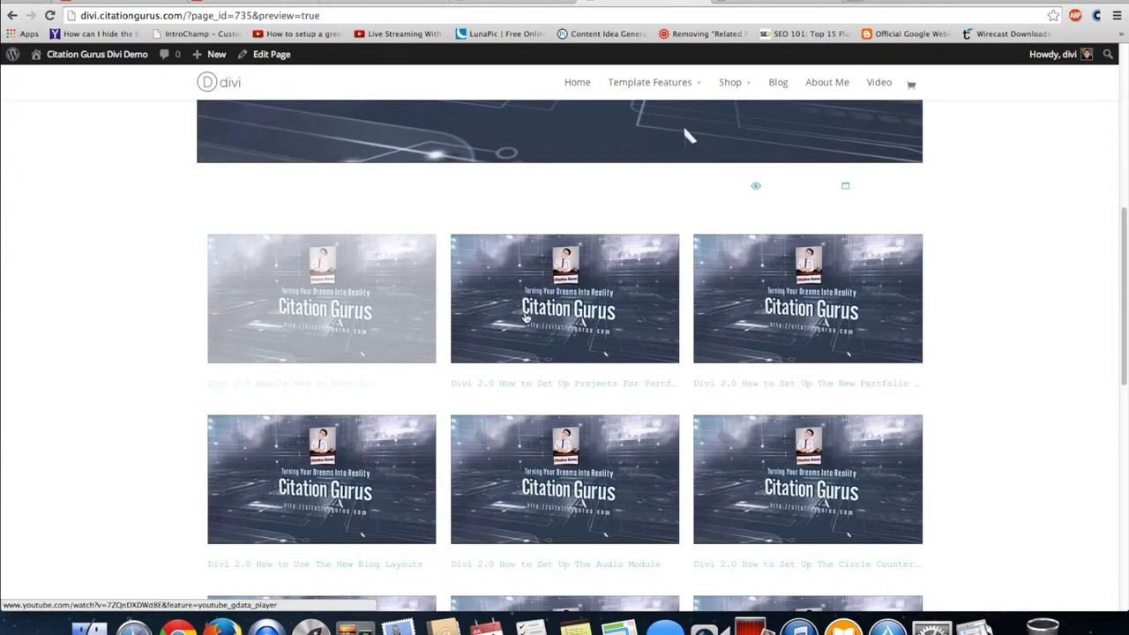
scroll(529, 317, up, 5)
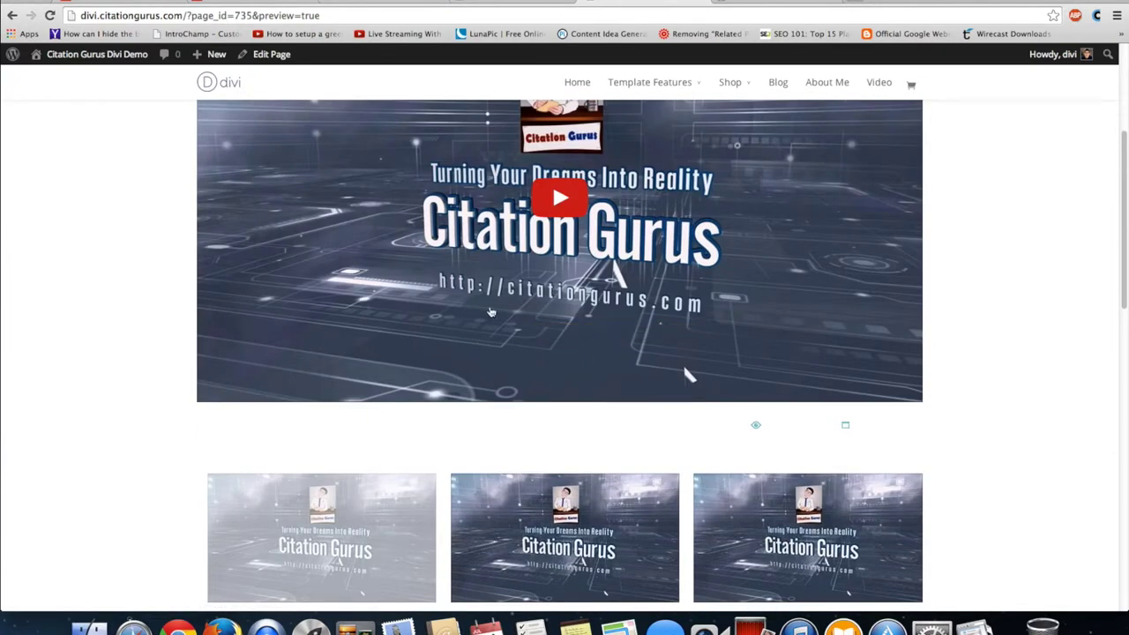
scroll(492, 311, down, 2)
scroll(526, 323, down, 3)
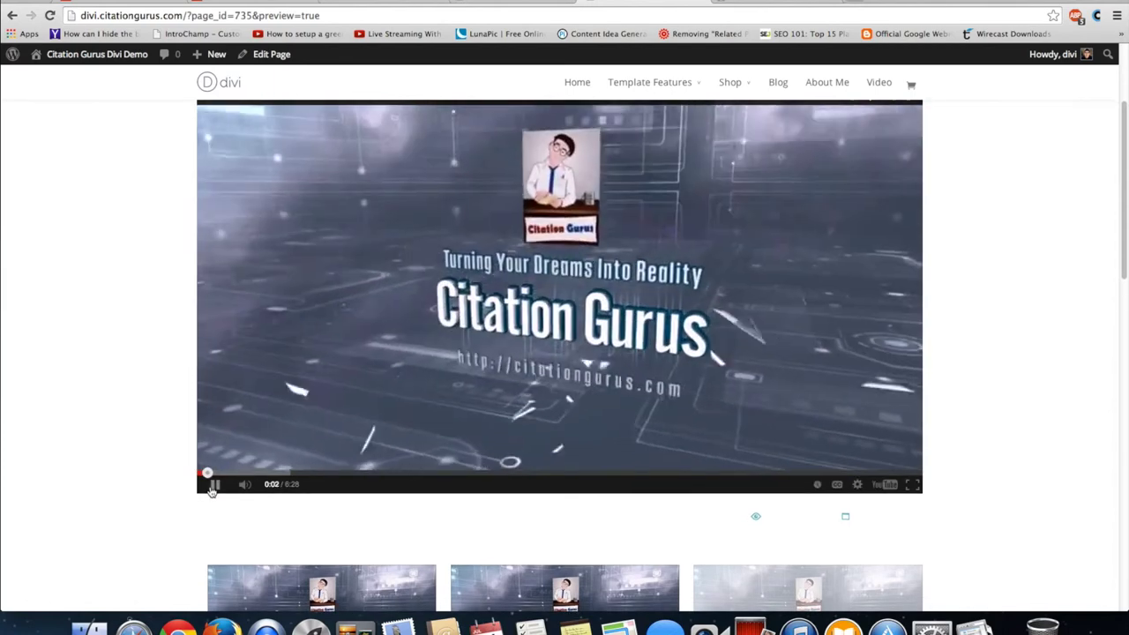
click(211, 488)
scroll(494, 395, down, 1)
scroll(370, 429, down, 4)
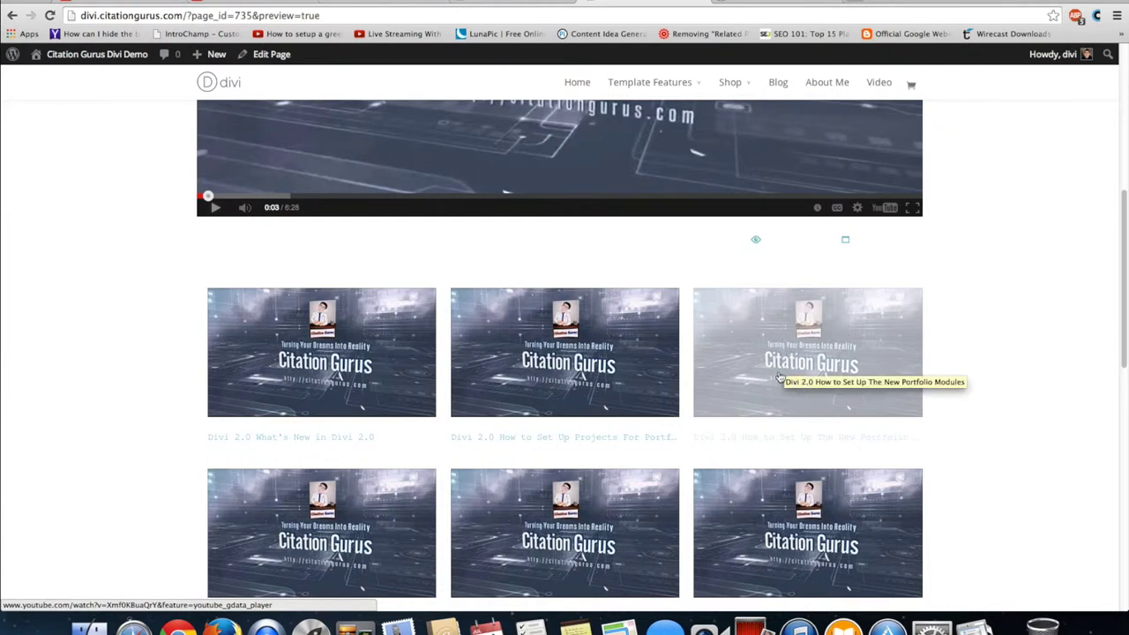
scroll(781, 378, down, 1)
scroll(783, 378, down, 2)
scroll(785, 379, down, 1)
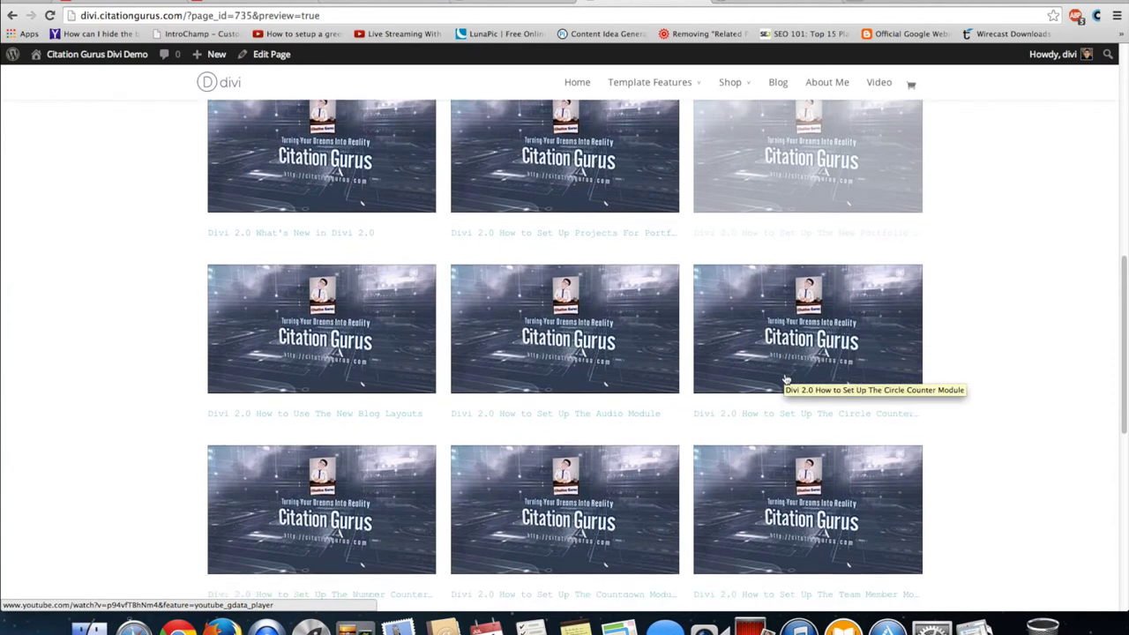
scroll(787, 379, down, 3)
scroll(786, 379, down, 3)
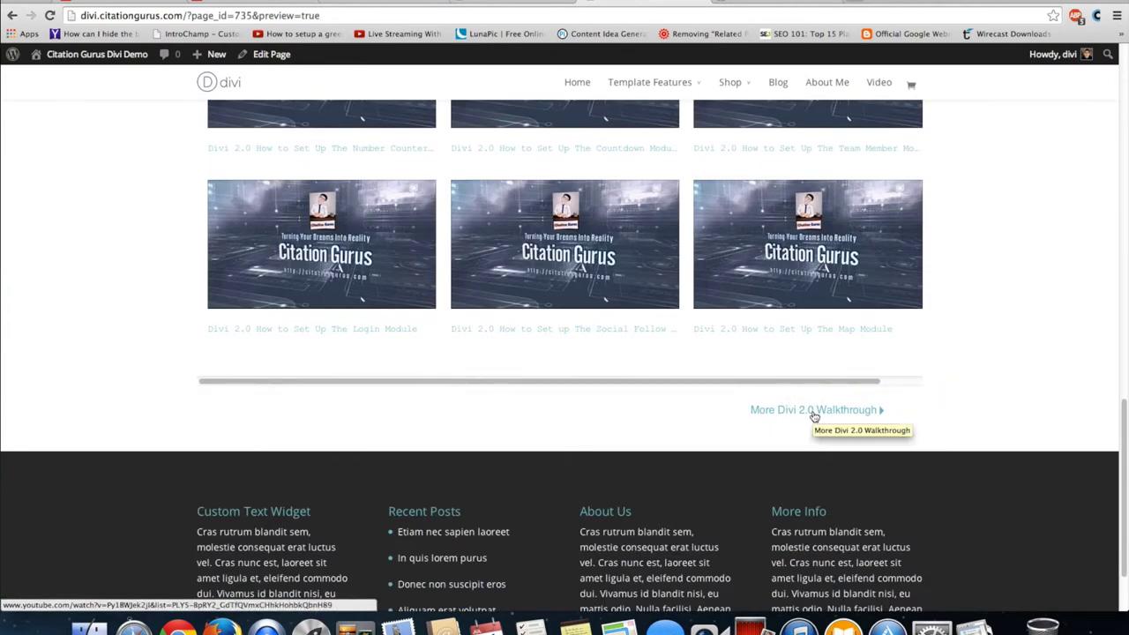
scroll(815, 420, up, 1)
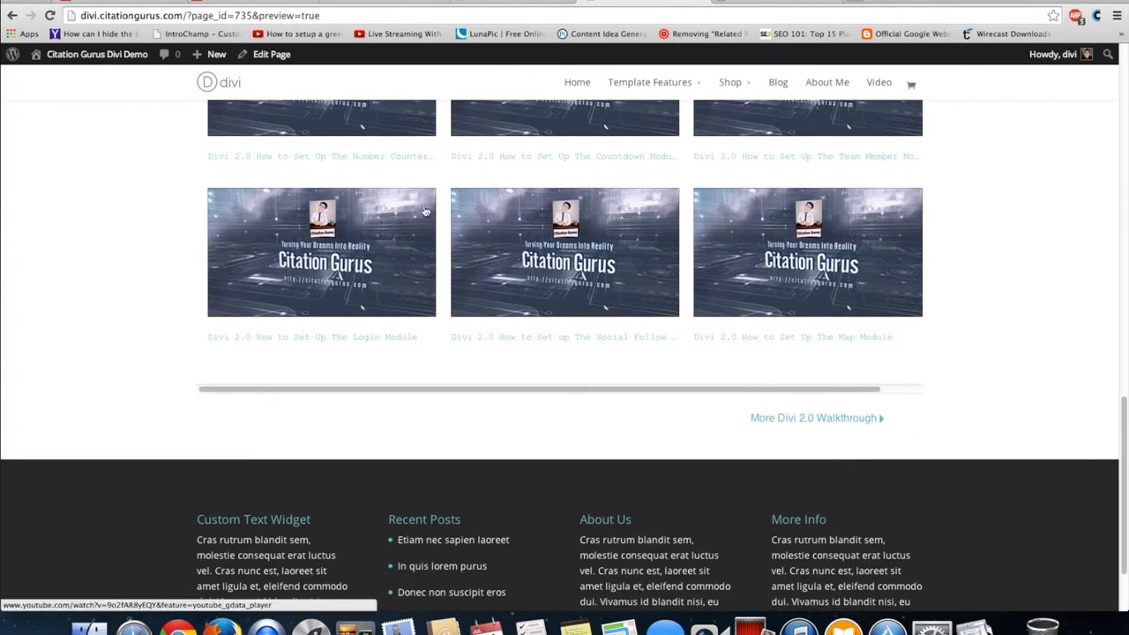
scroll(486, 282, up, 3)
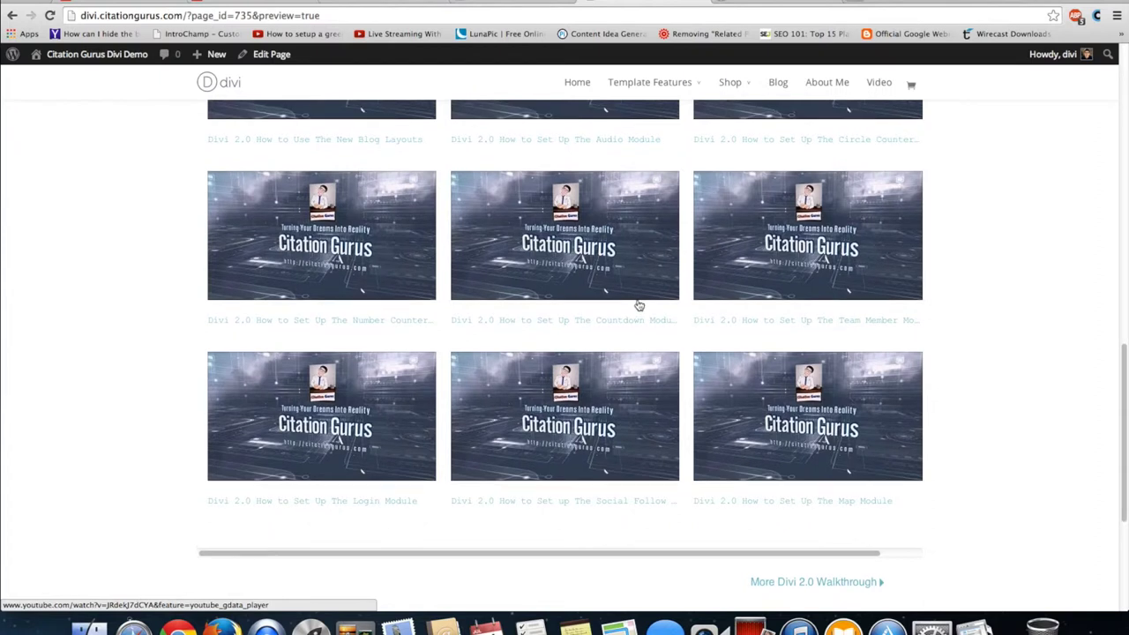
scroll(638, 305, up, 4)
scroll(650, 308, up, 1)
scroll(650, 307, up, 2)
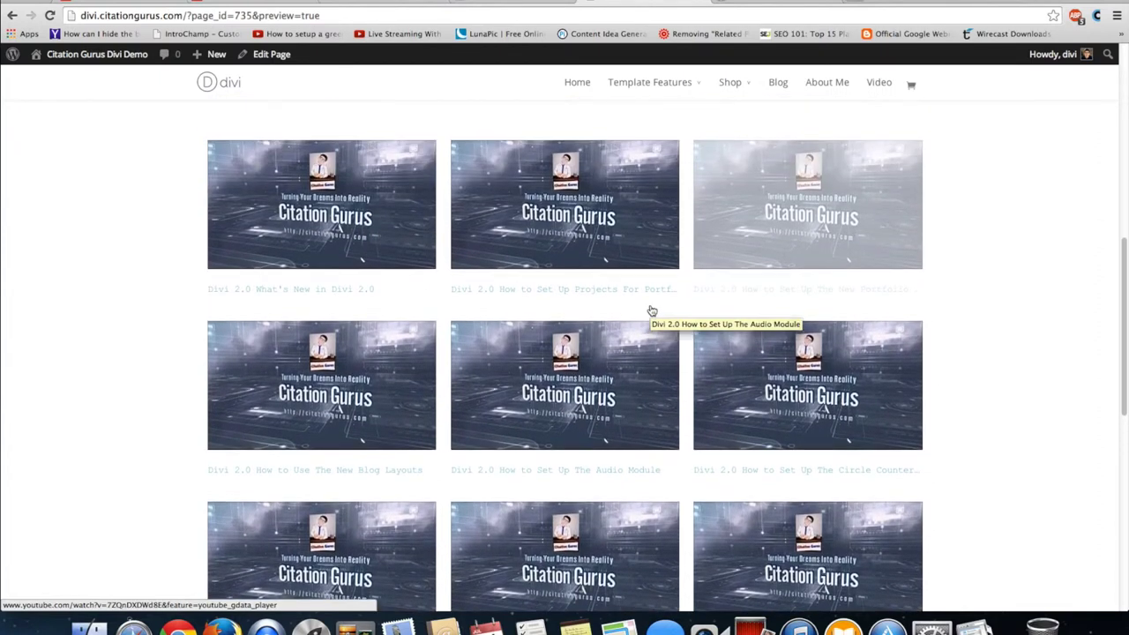
scroll(650, 308, up, 2)
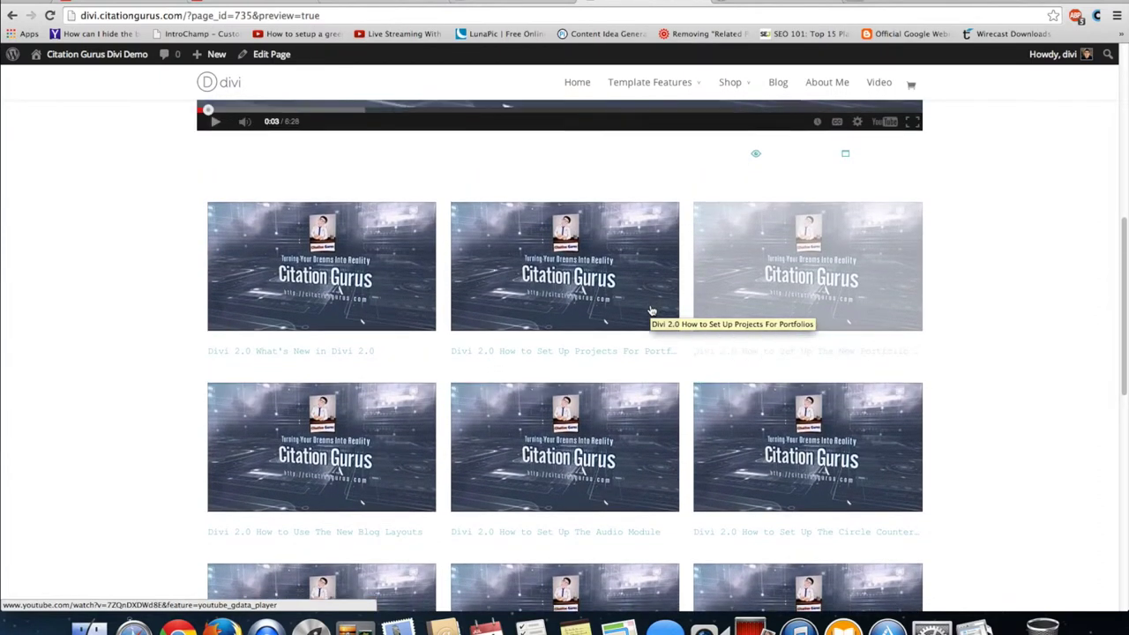
scroll(651, 311, down, 2)
scroll(651, 310, down, 2)
scroll(651, 311, down, 3)
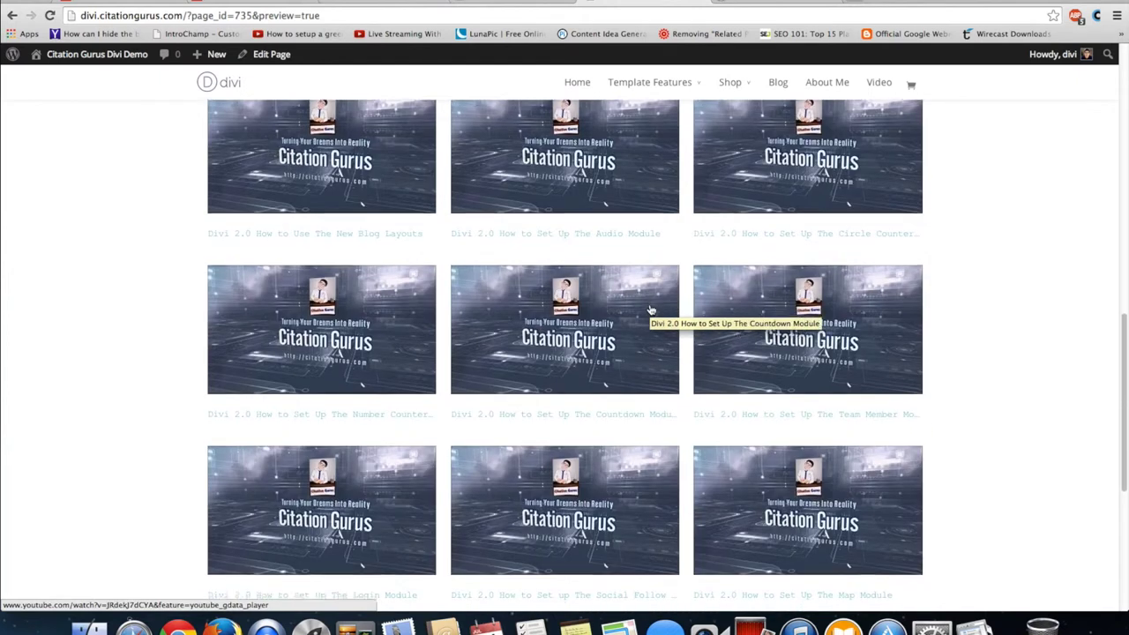
scroll(651, 310, down, 1)
scroll(651, 310, down, 3)
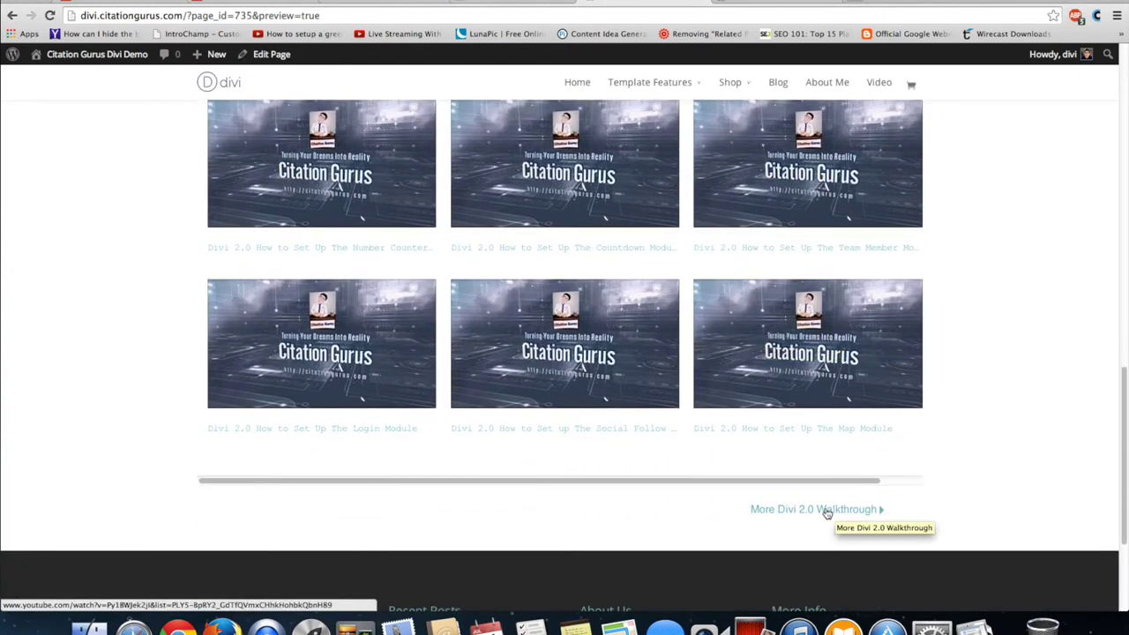
scroll(811, 509, up, 6)
scroll(786, 504, up, 8)
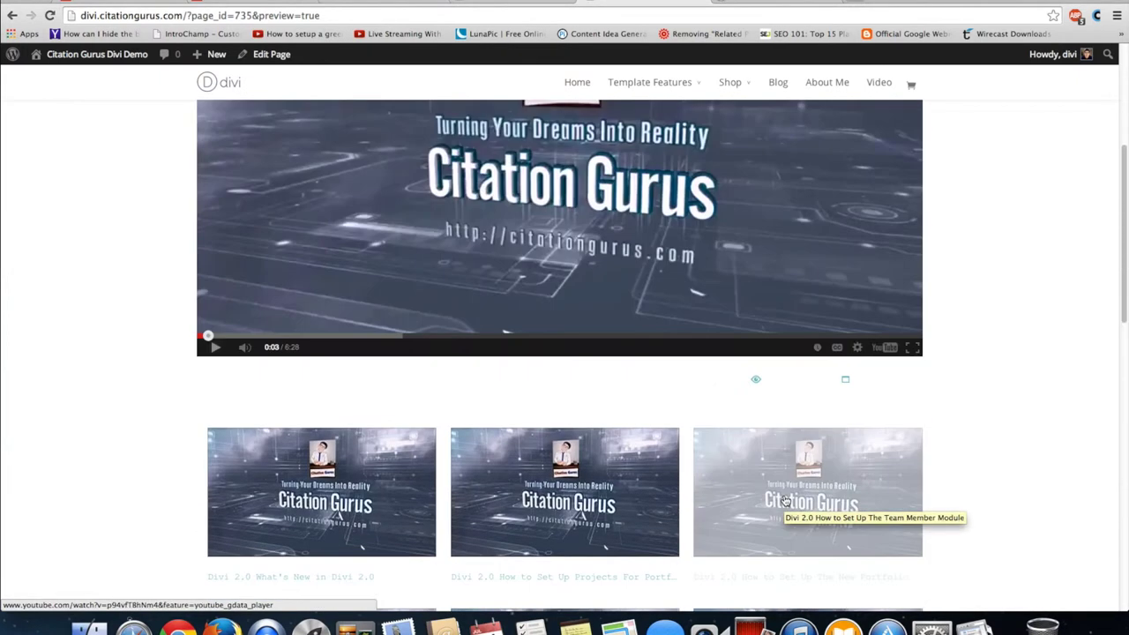
Step: Toggle the player to full window, check the page editor, then return to the reloaded preview
click(847, 382)
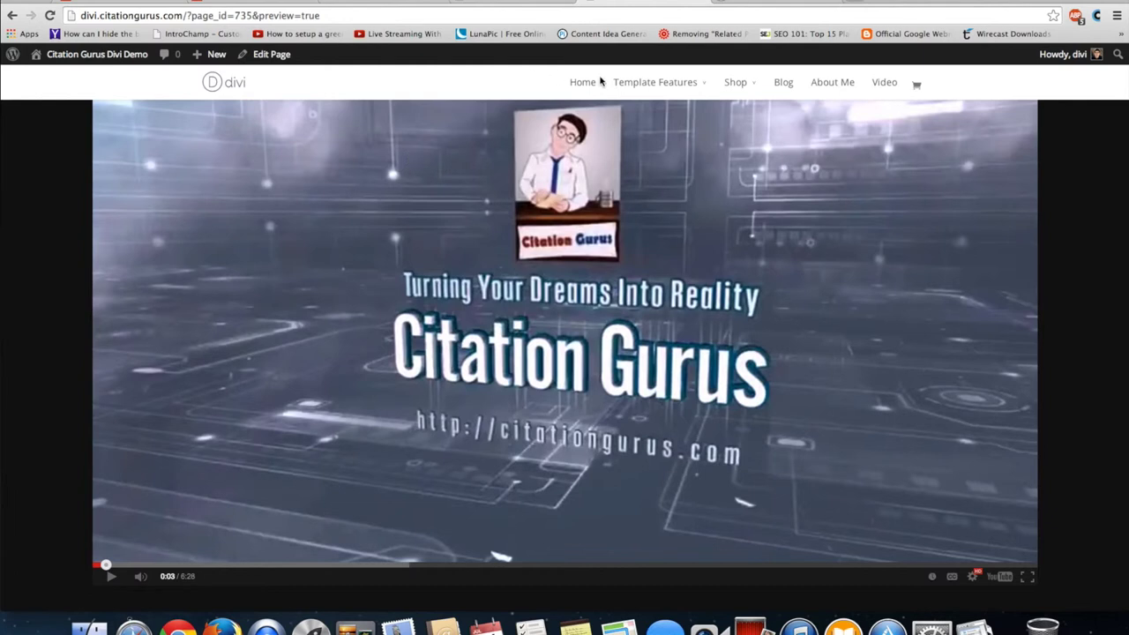
click(525, 3)
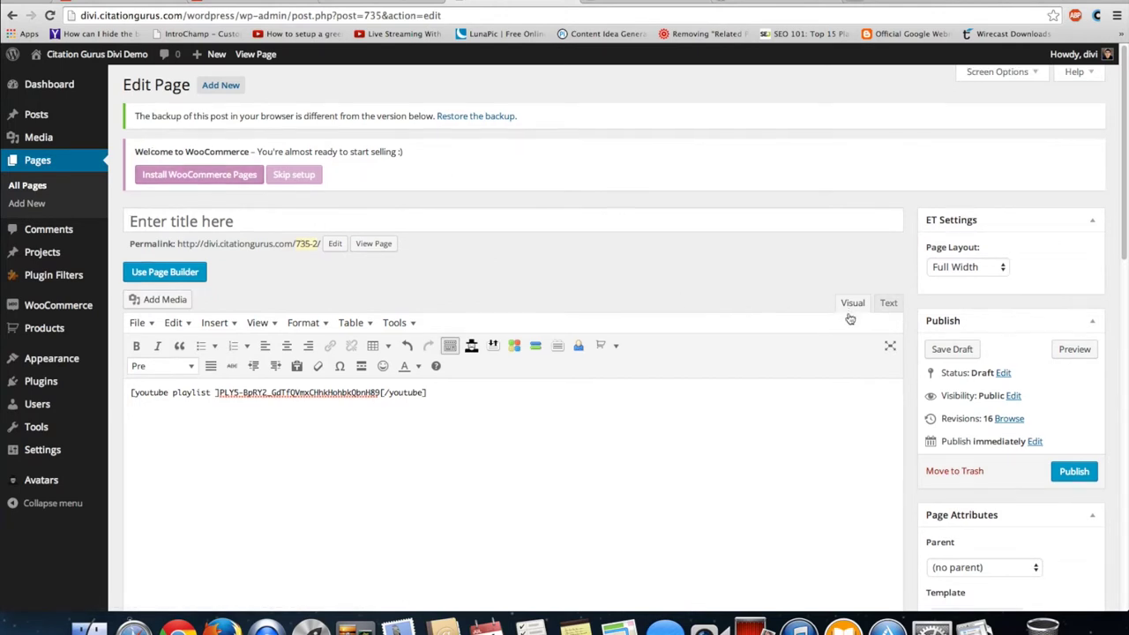
scroll(882, 318, down, 1)
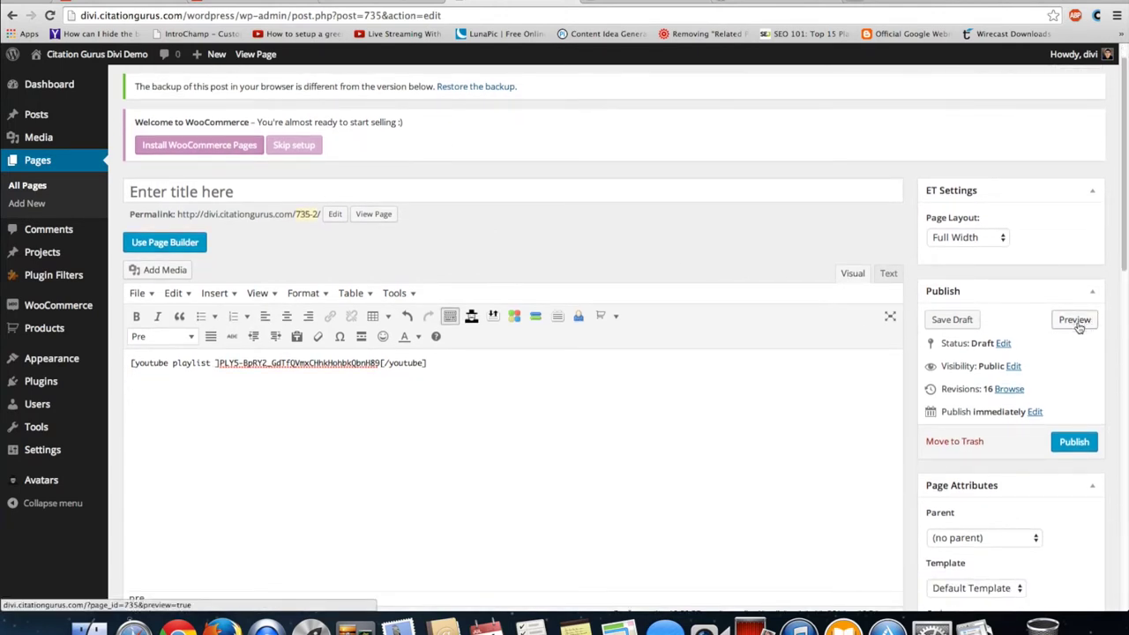
click(606, 3)
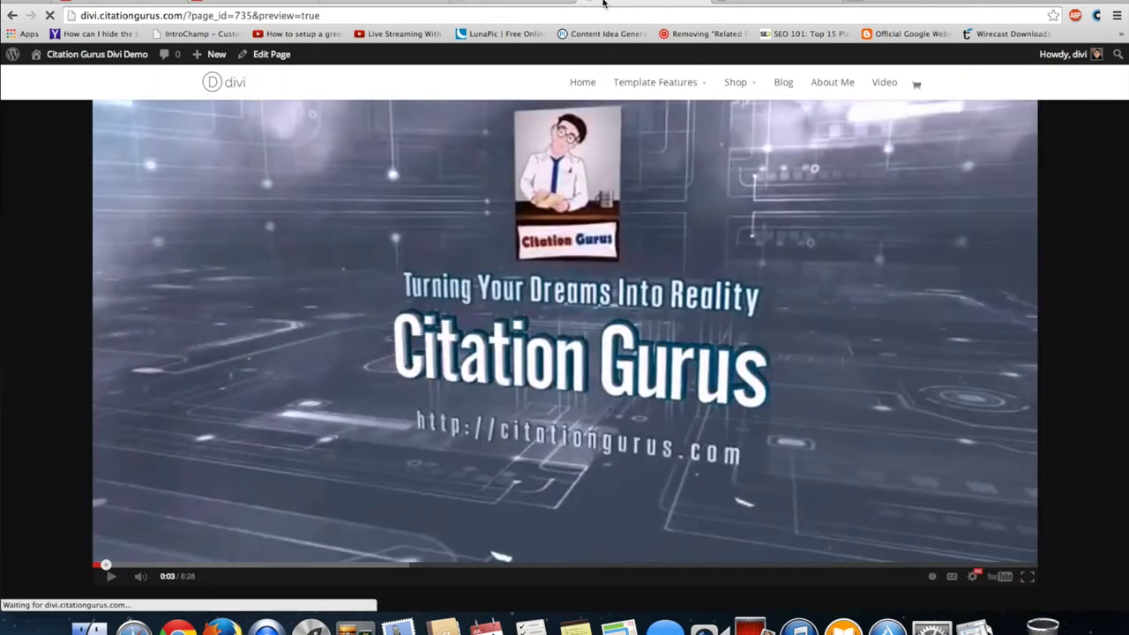
scroll(599, 114, down, 5)
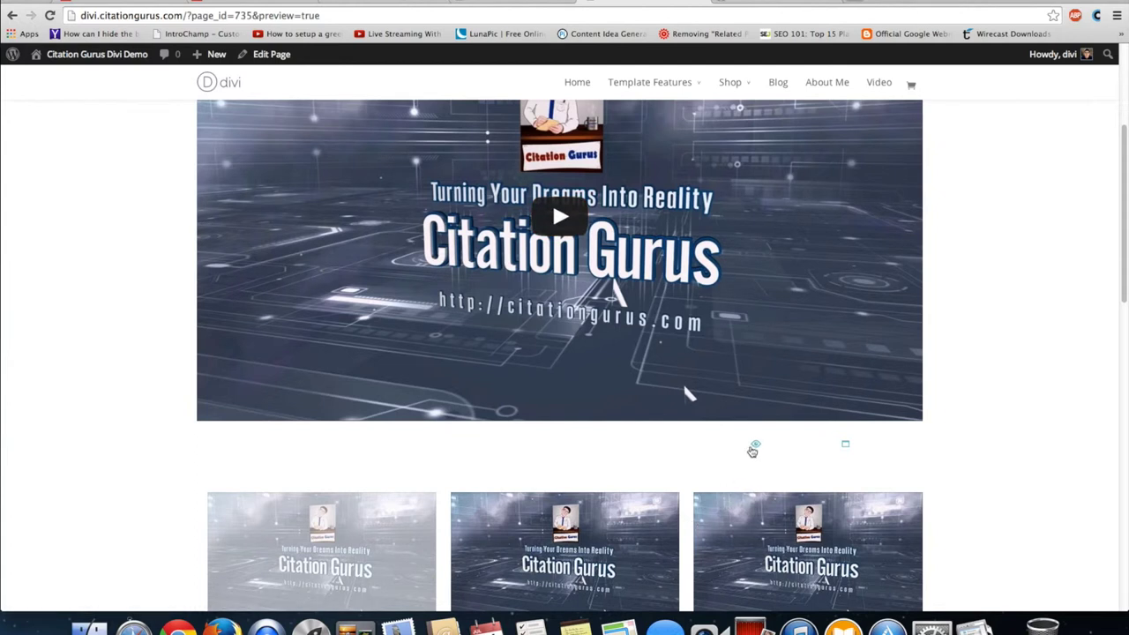
Step: Dim the page with the lights-off eye icon and scroll down through the thumbnail grid
click(756, 447)
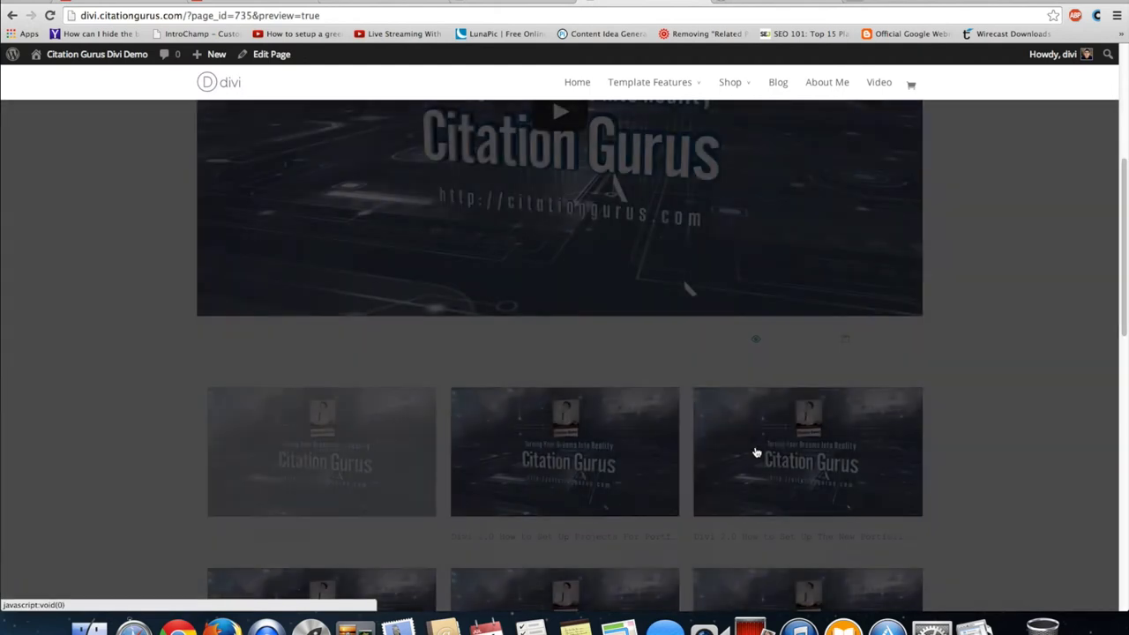
scroll(627, 477, up, 5)
scroll(676, 528, down, 1)
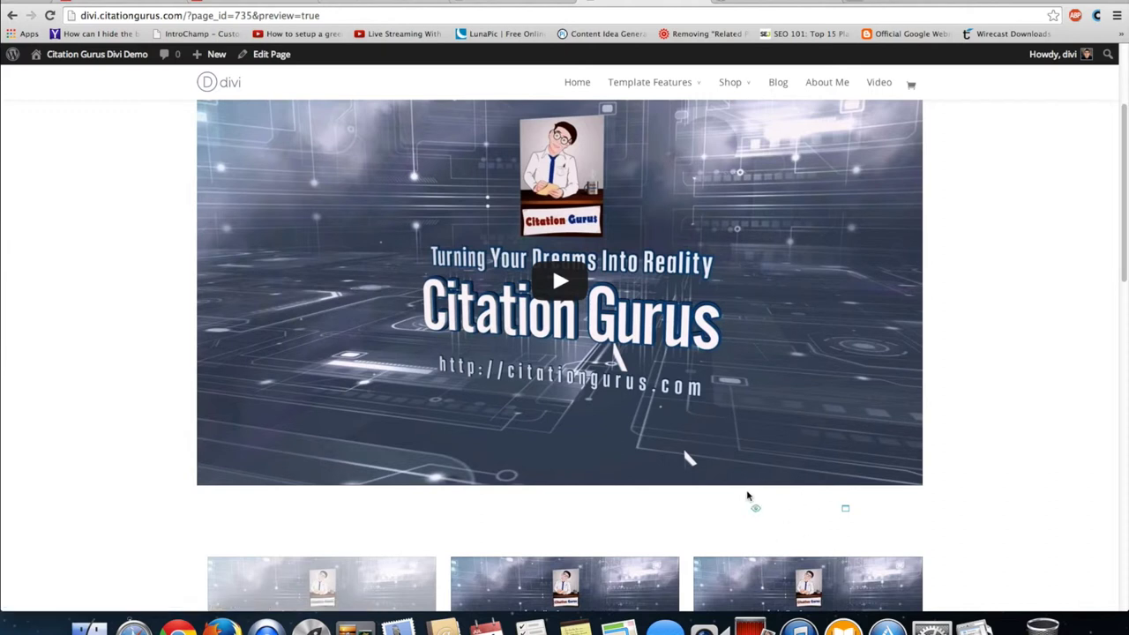
scroll(699, 355, down, 3)
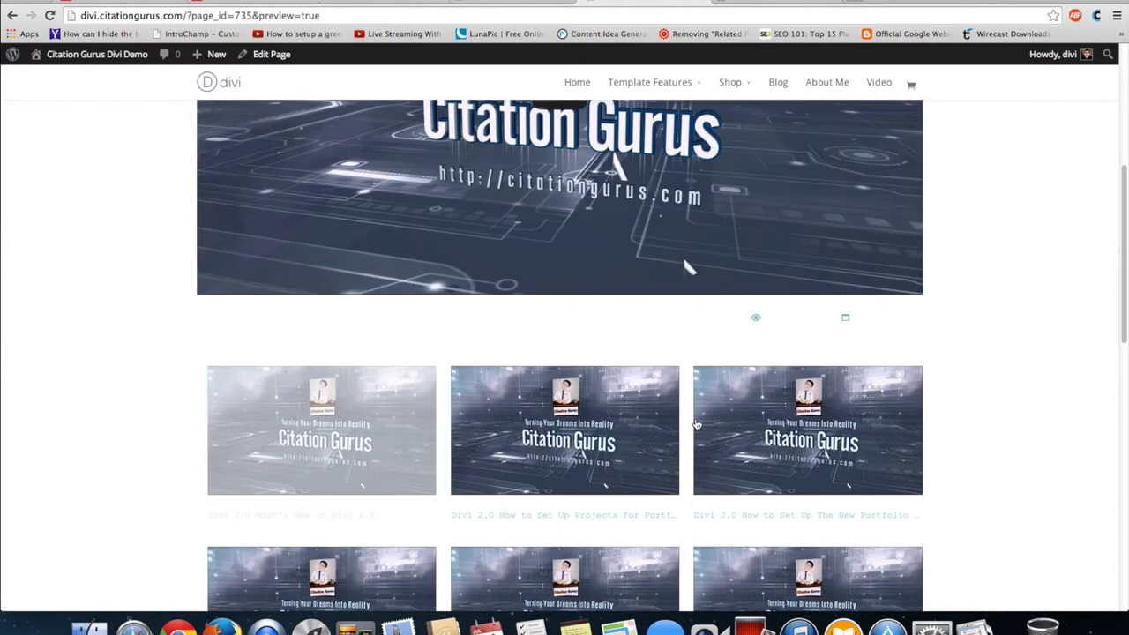
scroll(702, 406, down, 3)
scroll(703, 441, down, 3)
scroll(704, 462, down, 3)
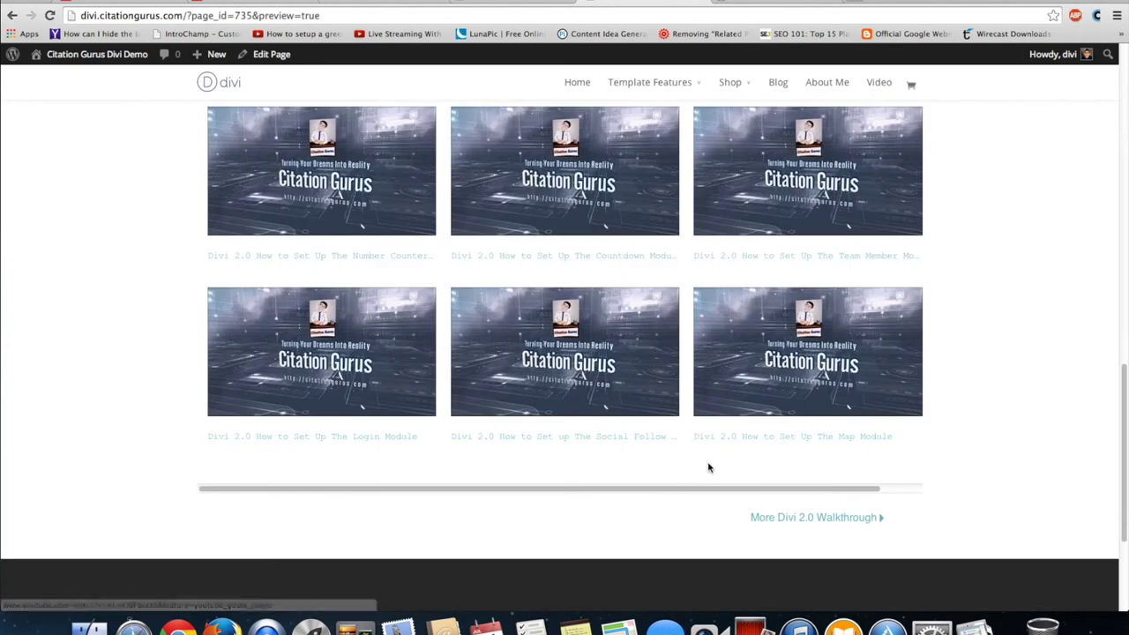
Step: Scroll back up to the player, now cued to 'What's New in Divi 2.0'
scroll(529, 403, up, 5)
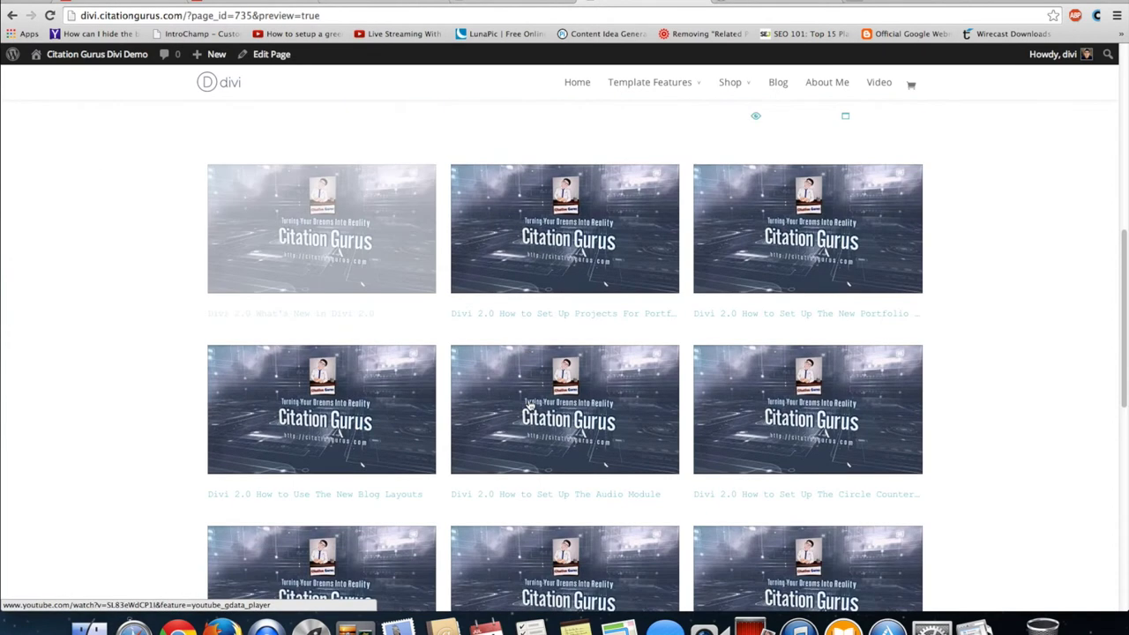
scroll(568, 440, up, 2)
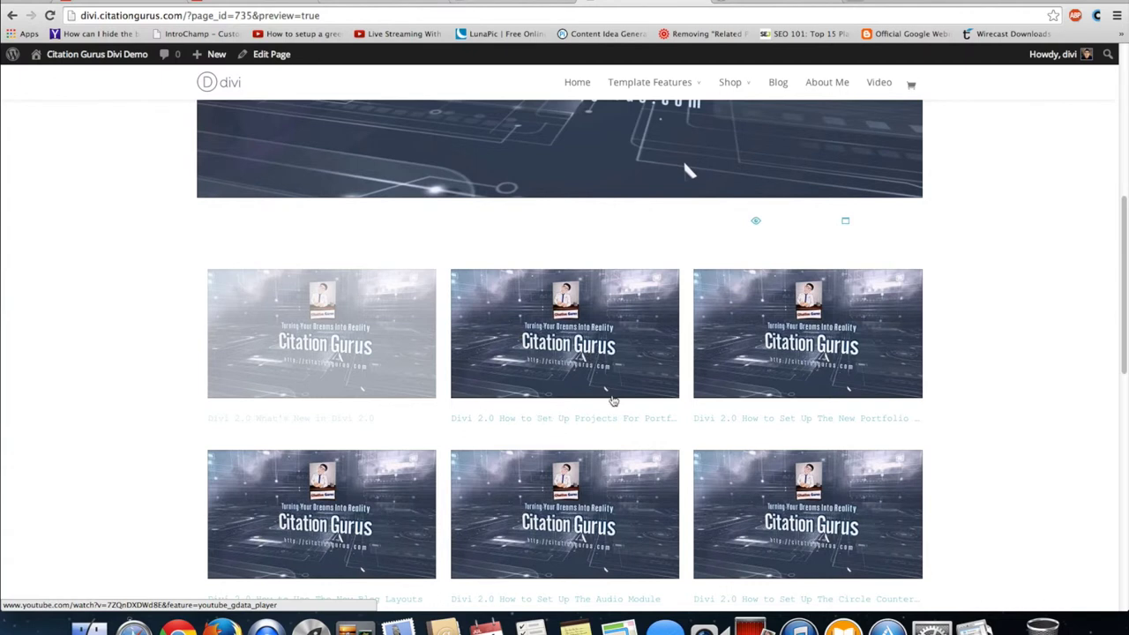
scroll(533, 406, up, 2)
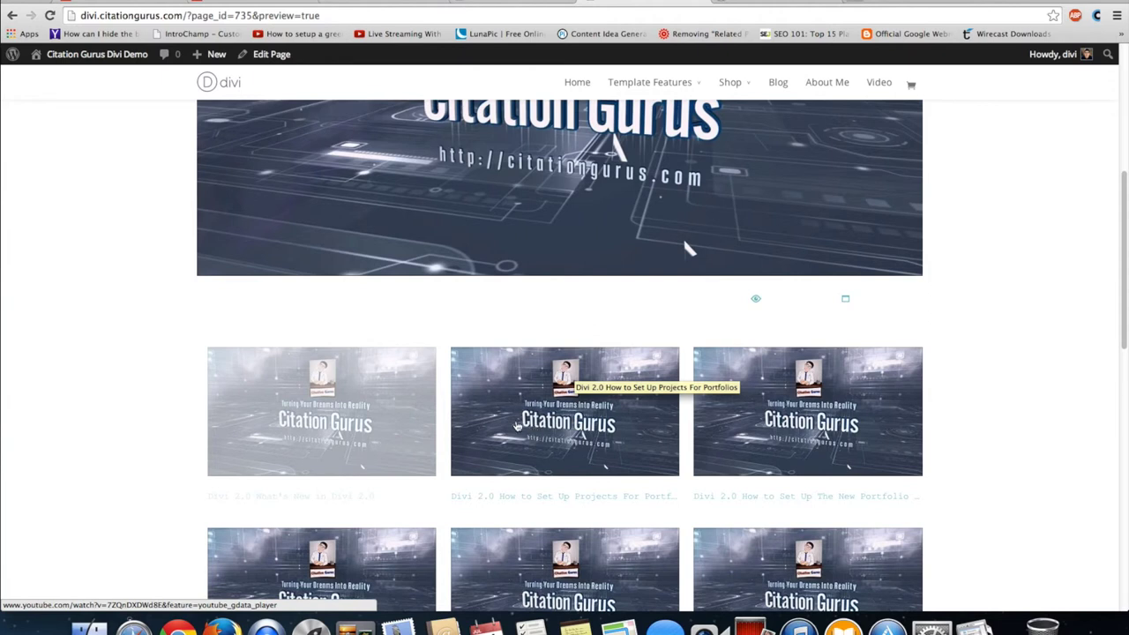
scroll(534, 467, down, 5)
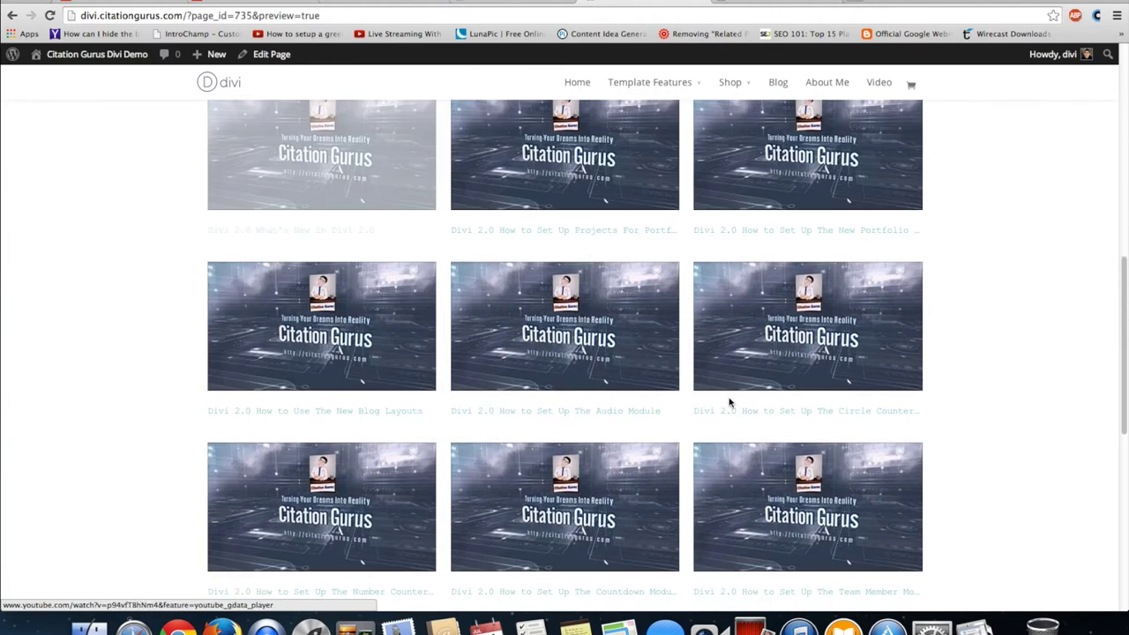
scroll(600, 468, down, 4)
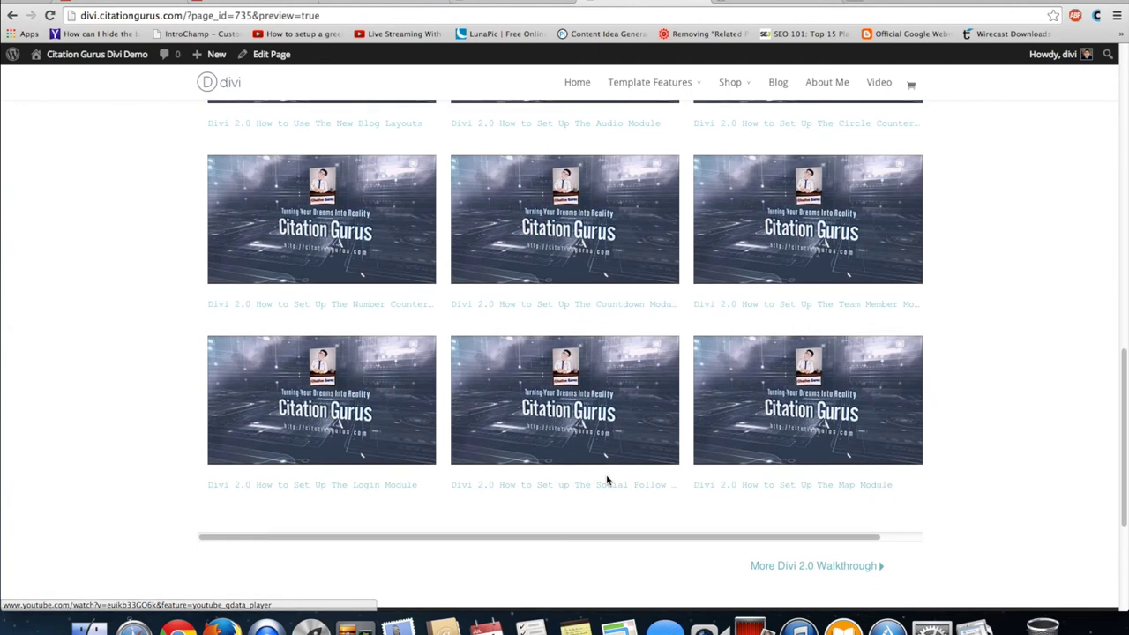
scroll(607, 481, up, 3)
scroll(608, 481, up, 4)
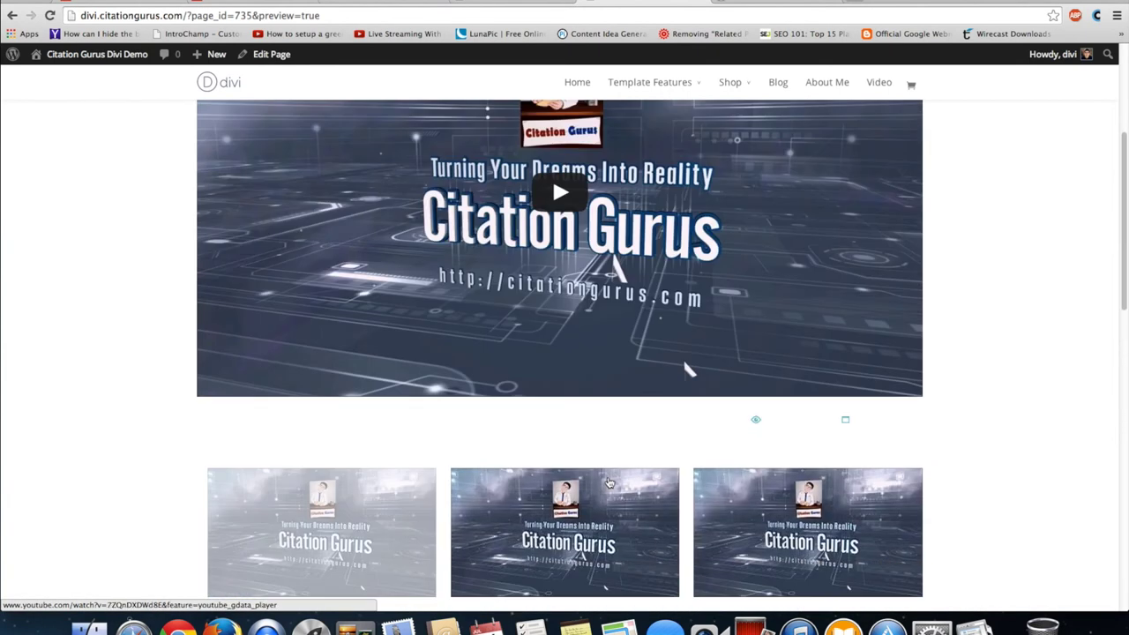
scroll(609, 483, up, 3)
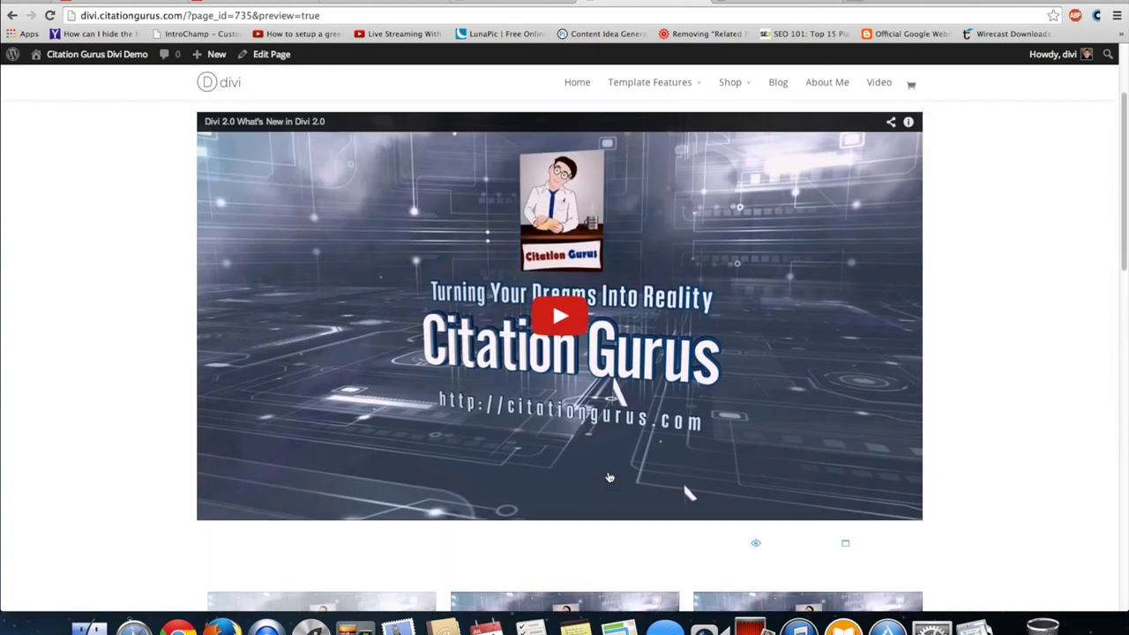
scroll(608, 477, up, 1)
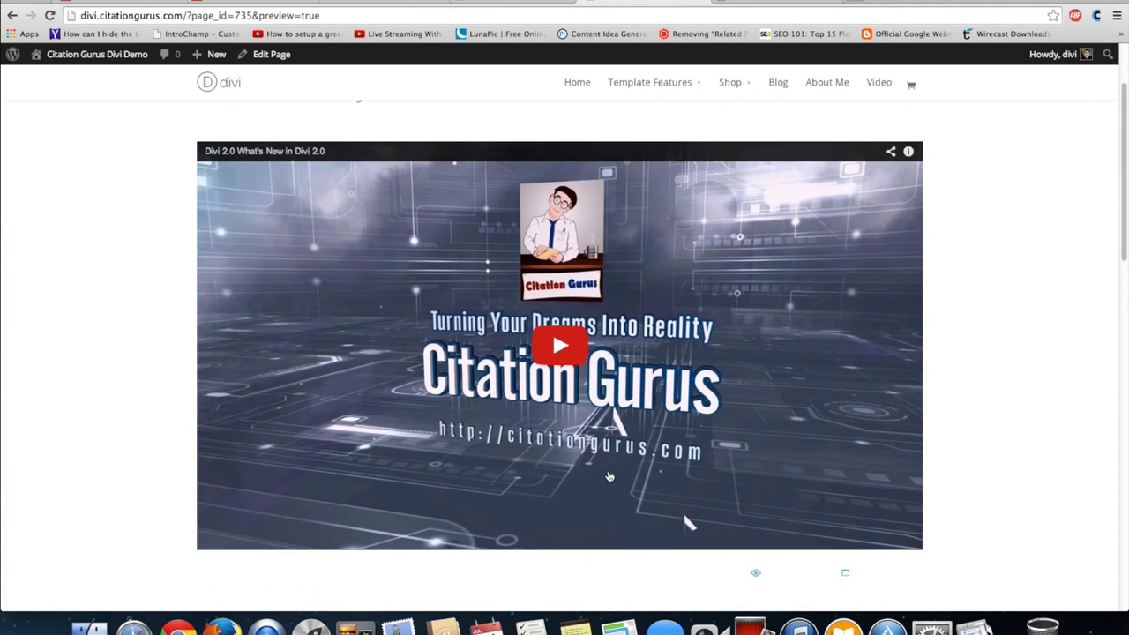